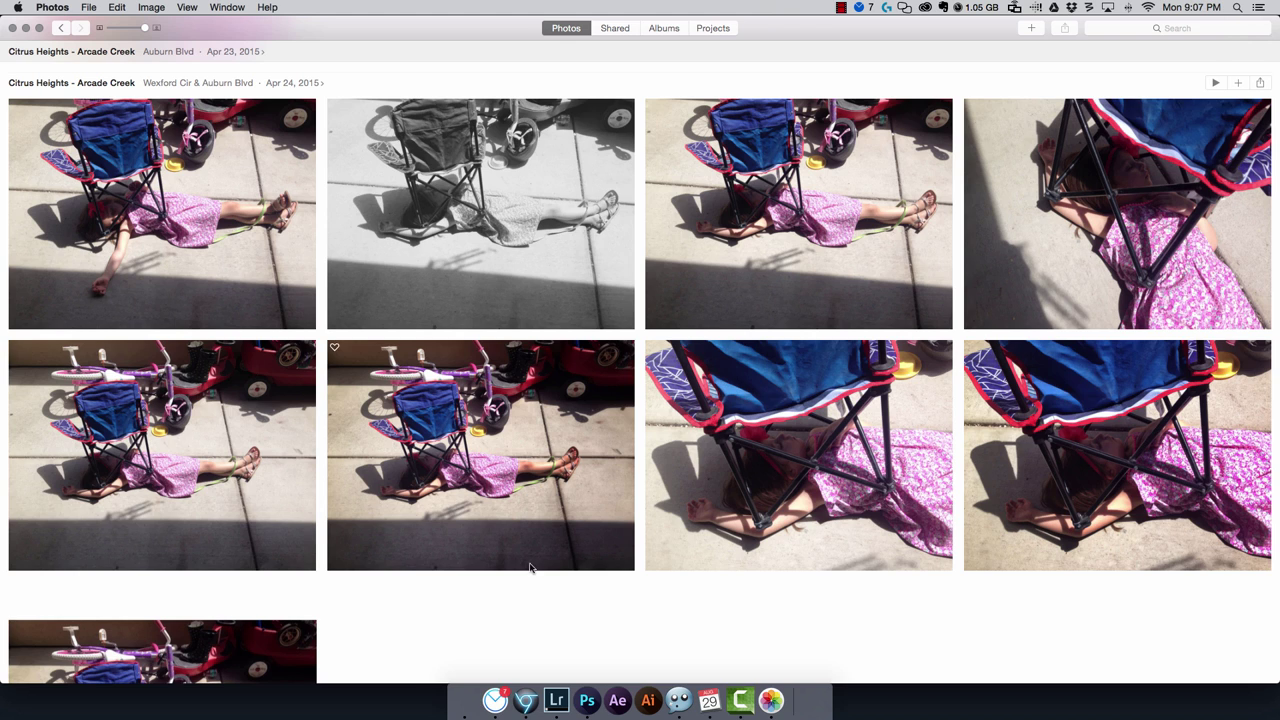
# - Select the four photos in the top row of the library grid
pyautogui.click(88, 12)
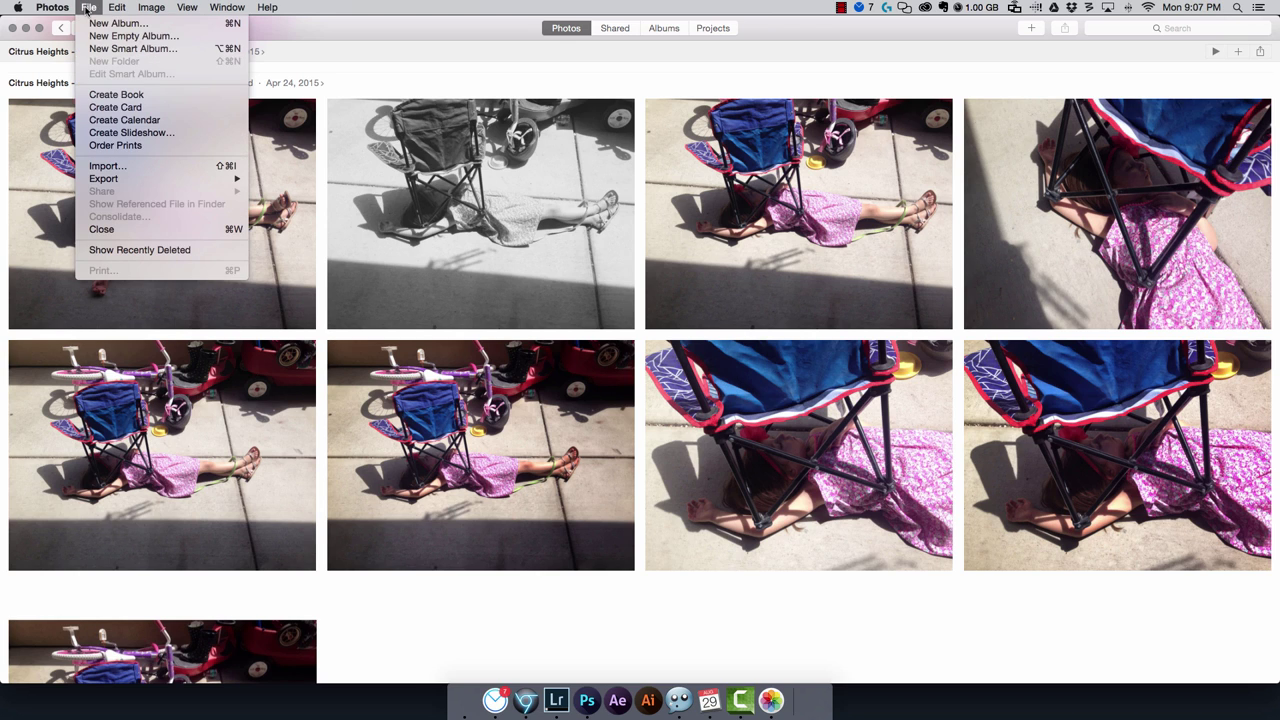
pyautogui.moveTo(116, 179)
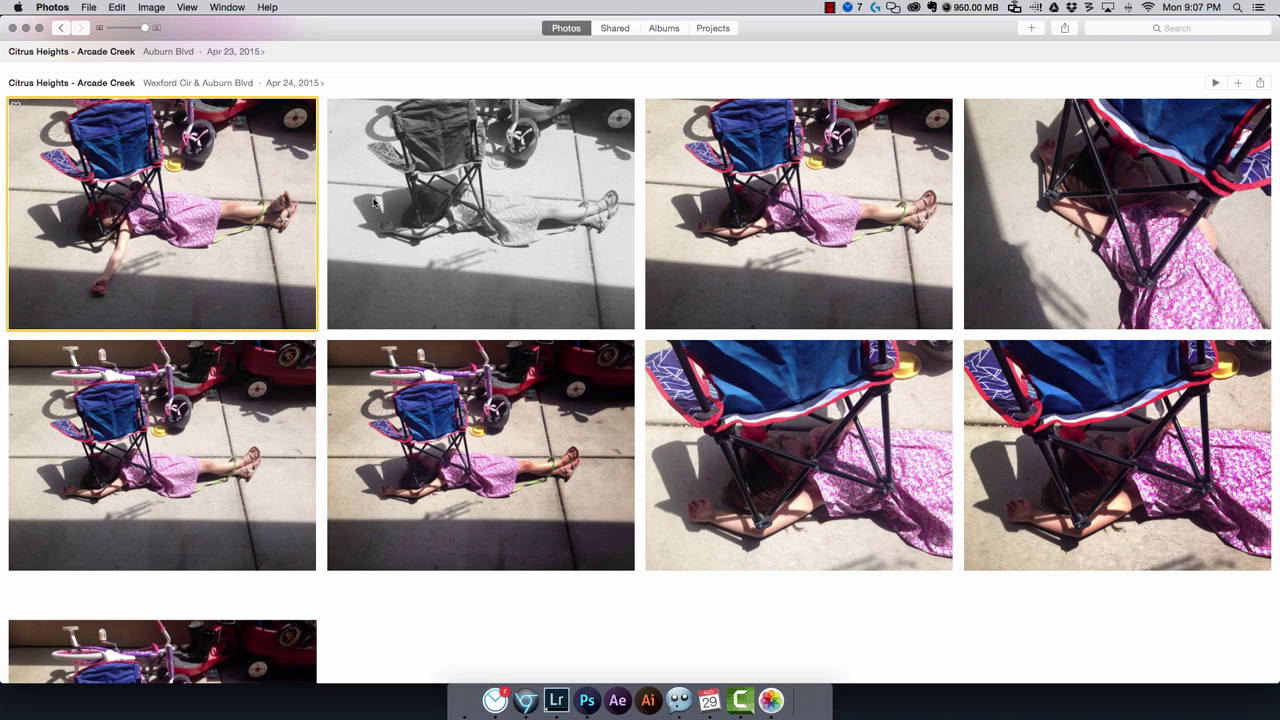
pyautogui.keyDown('shift'); pyautogui.click(1070, 232); pyautogui.keyUp('shift')
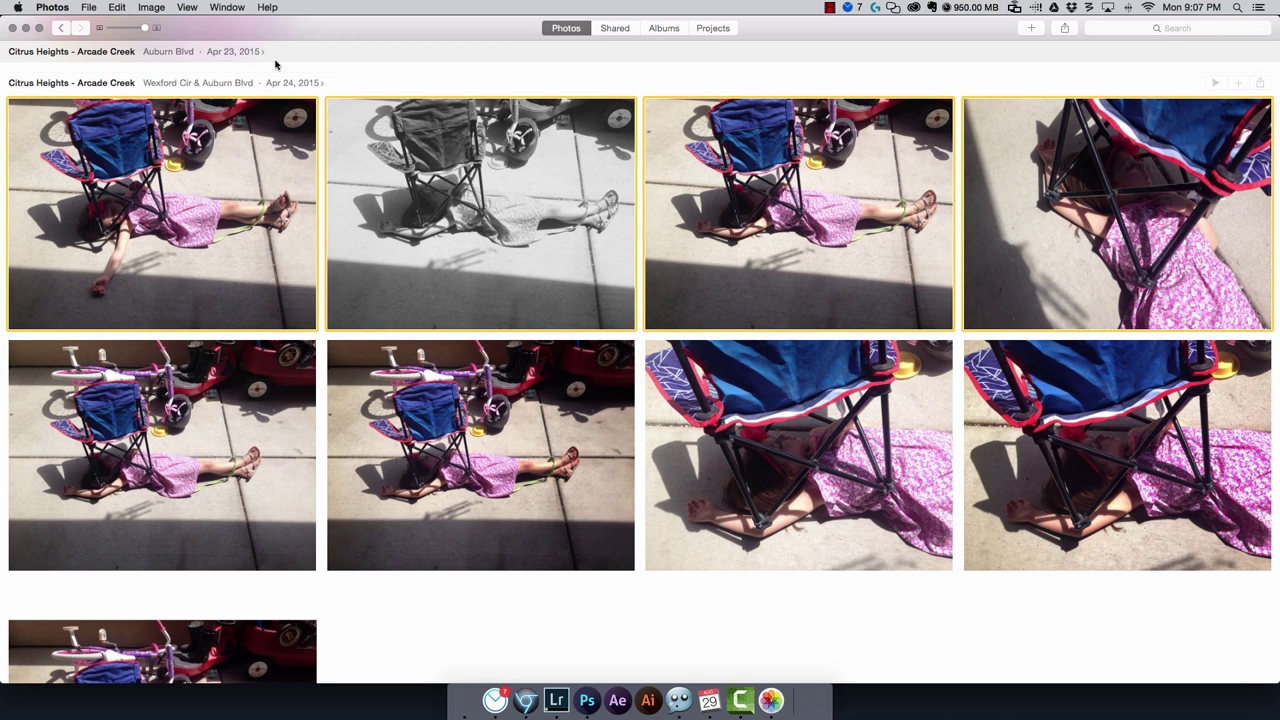
# - Bring up the Export 4 Photos settings from the File menu's Export submenu
pyautogui.click(89, 8)
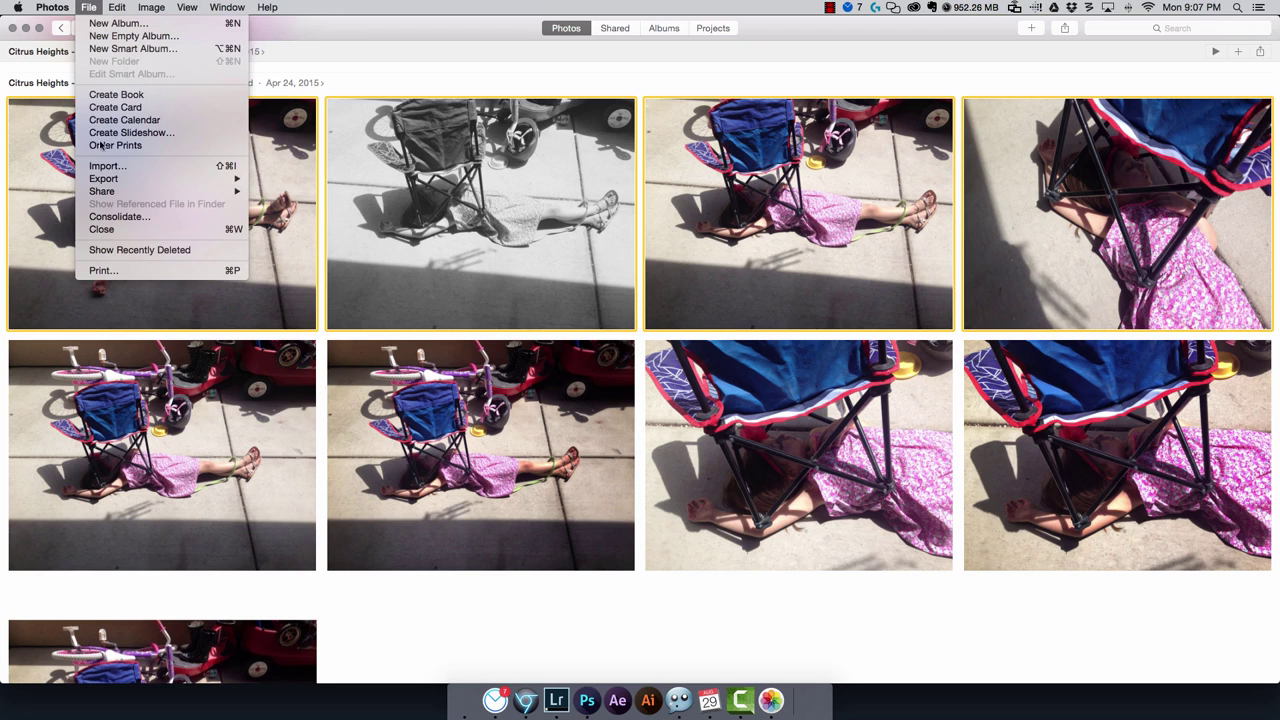
pyautogui.moveTo(112, 178)
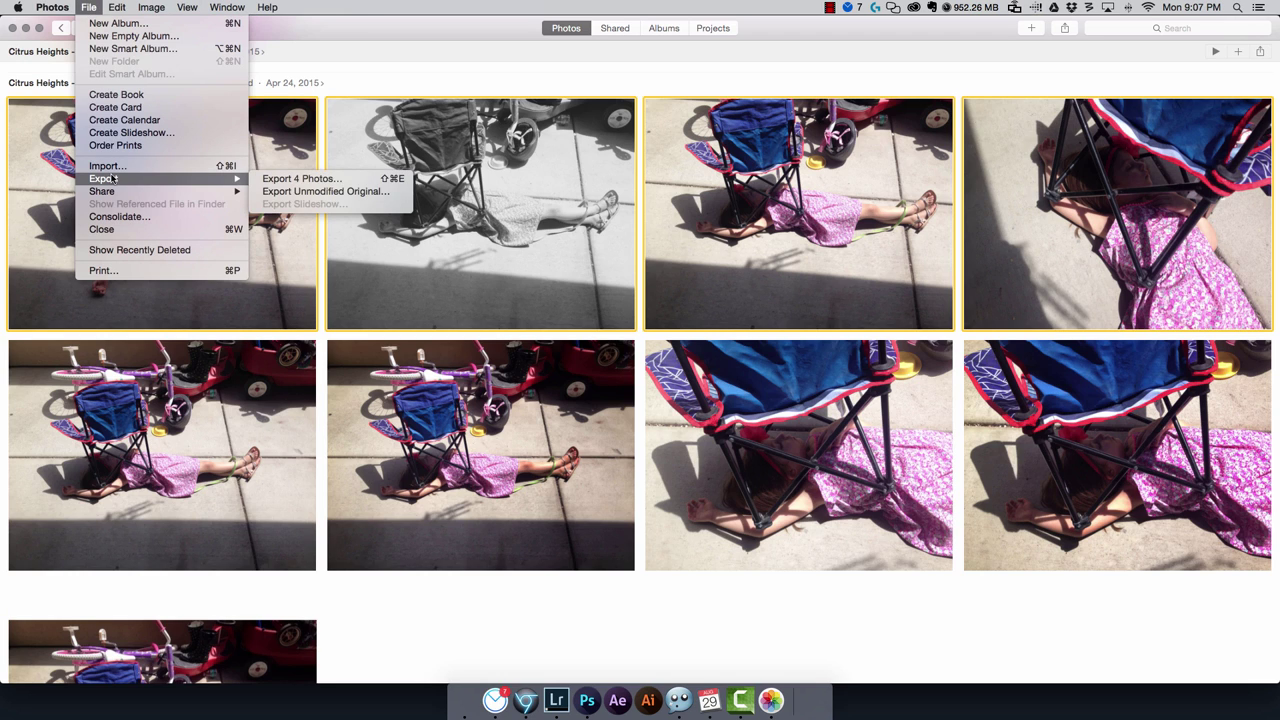
pyautogui.click(303, 179)
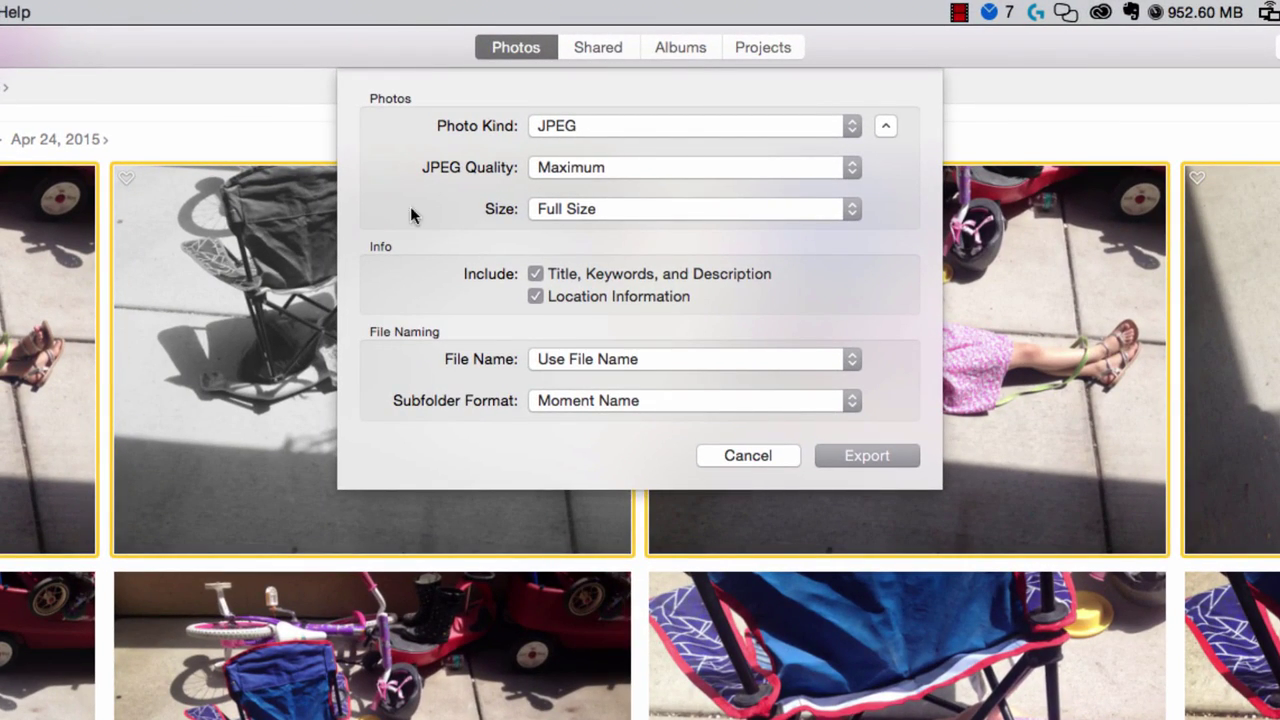
# - Export the four photos as Full Size 16-bit TIFF files to the Desktop
pyautogui.click(590, 125)
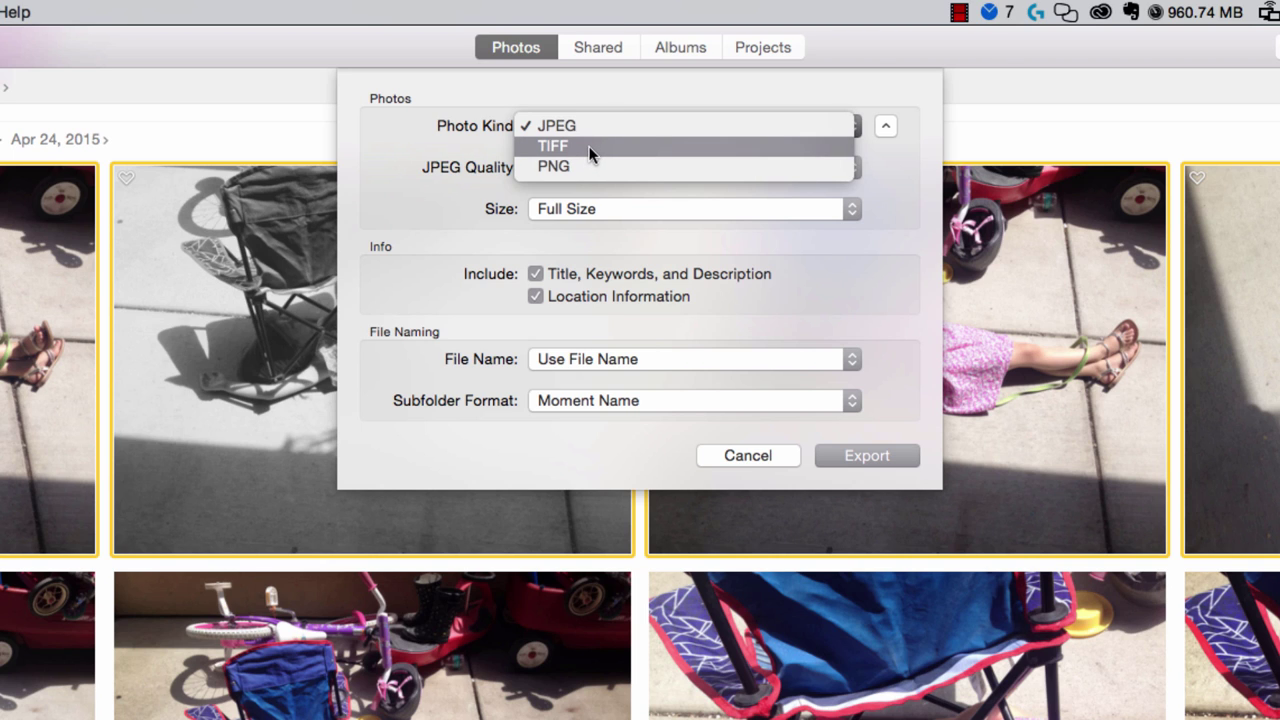
pyautogui.click(590, 147)
pyautogui.click(590, 208)
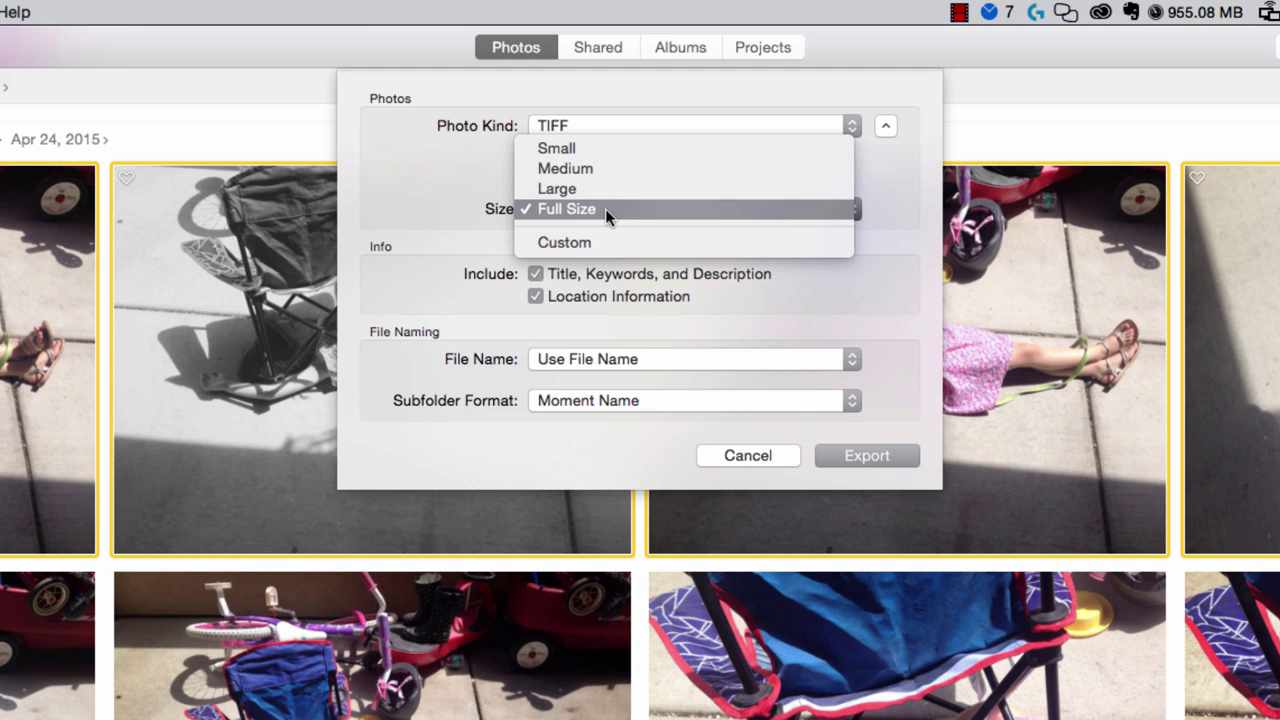
pyautogui.click(605, 208)
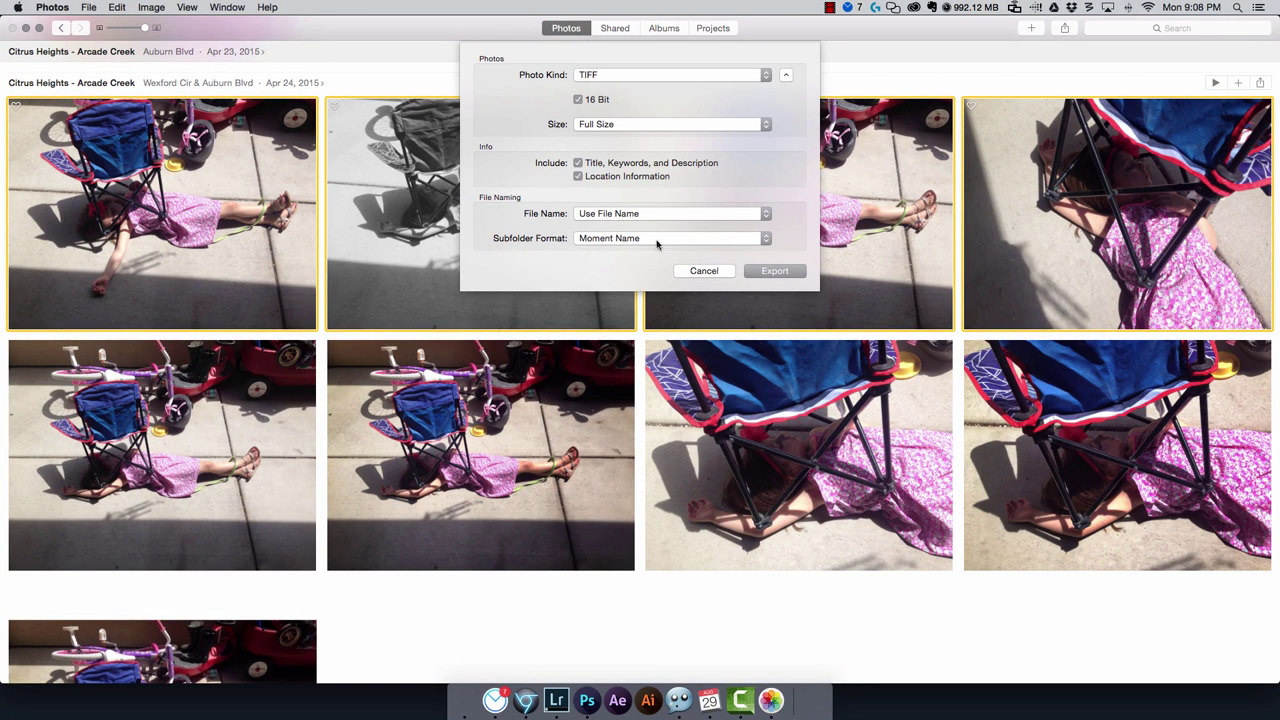
pyautogui.click(783, 276)
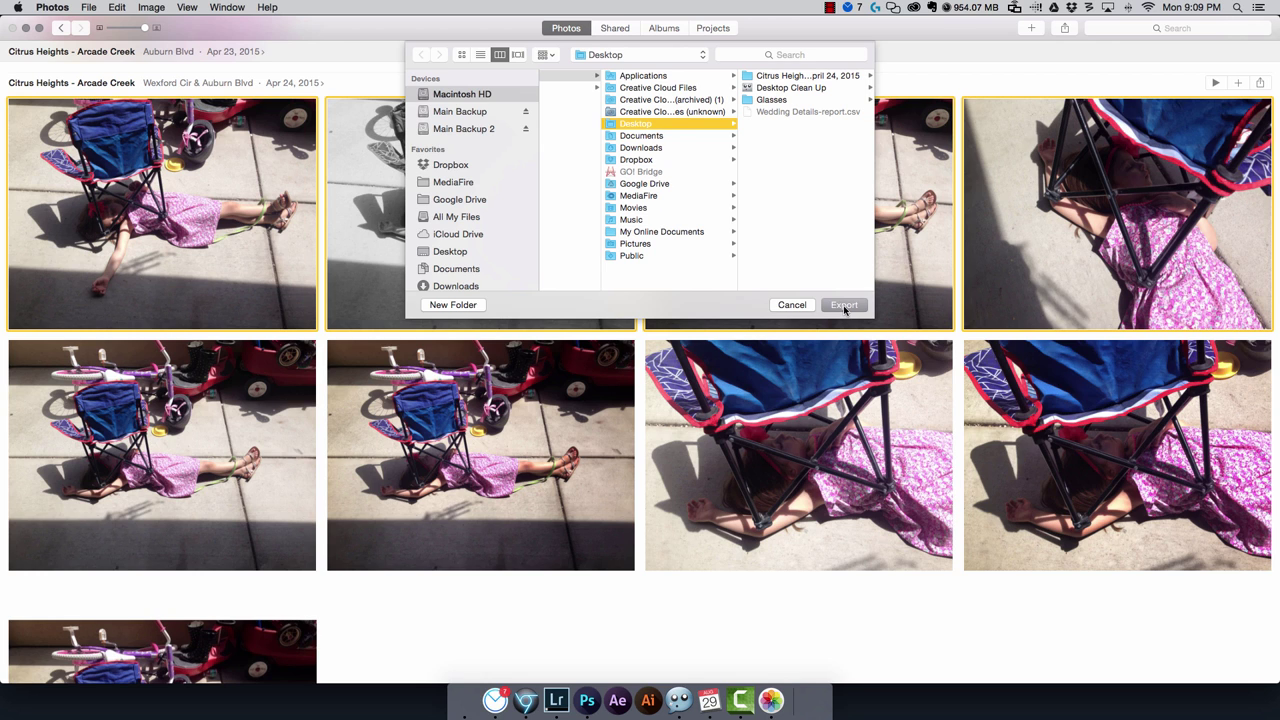
pyautogui.click(843, 305)
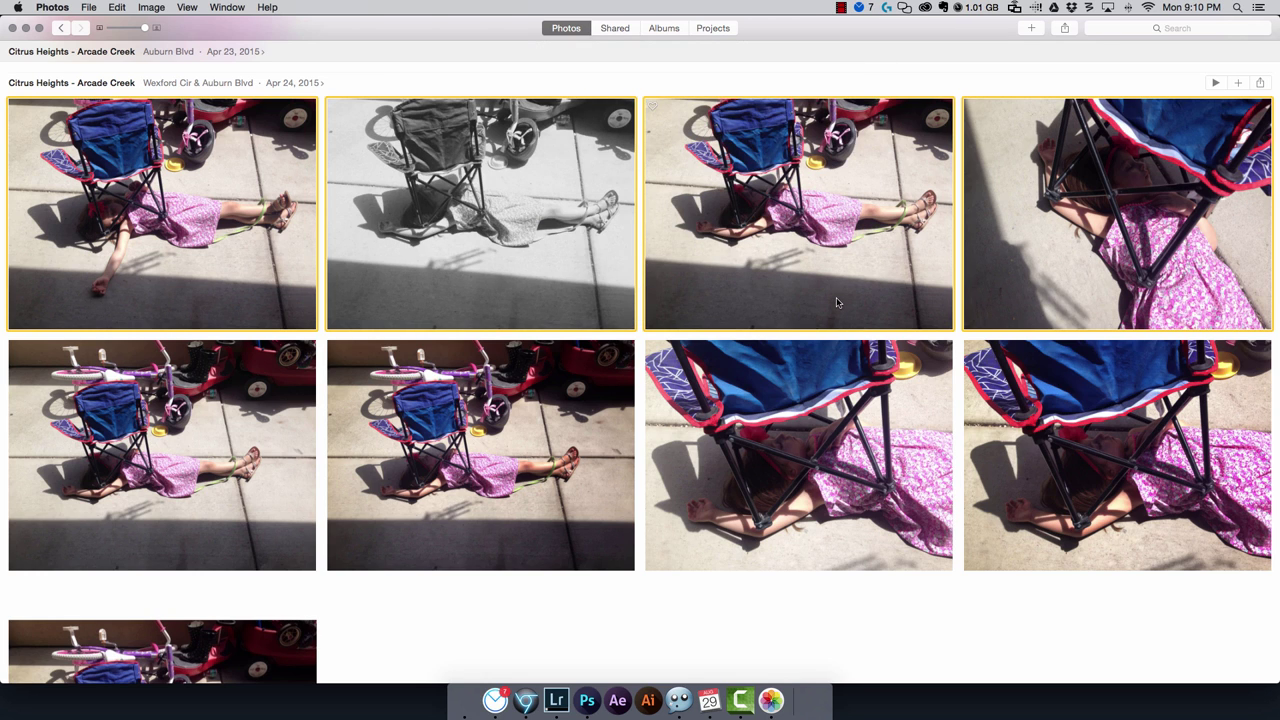
# - Hide Photos and open the exported Citrus Heights folder on the Desktop
pyautogui.press('super+h')
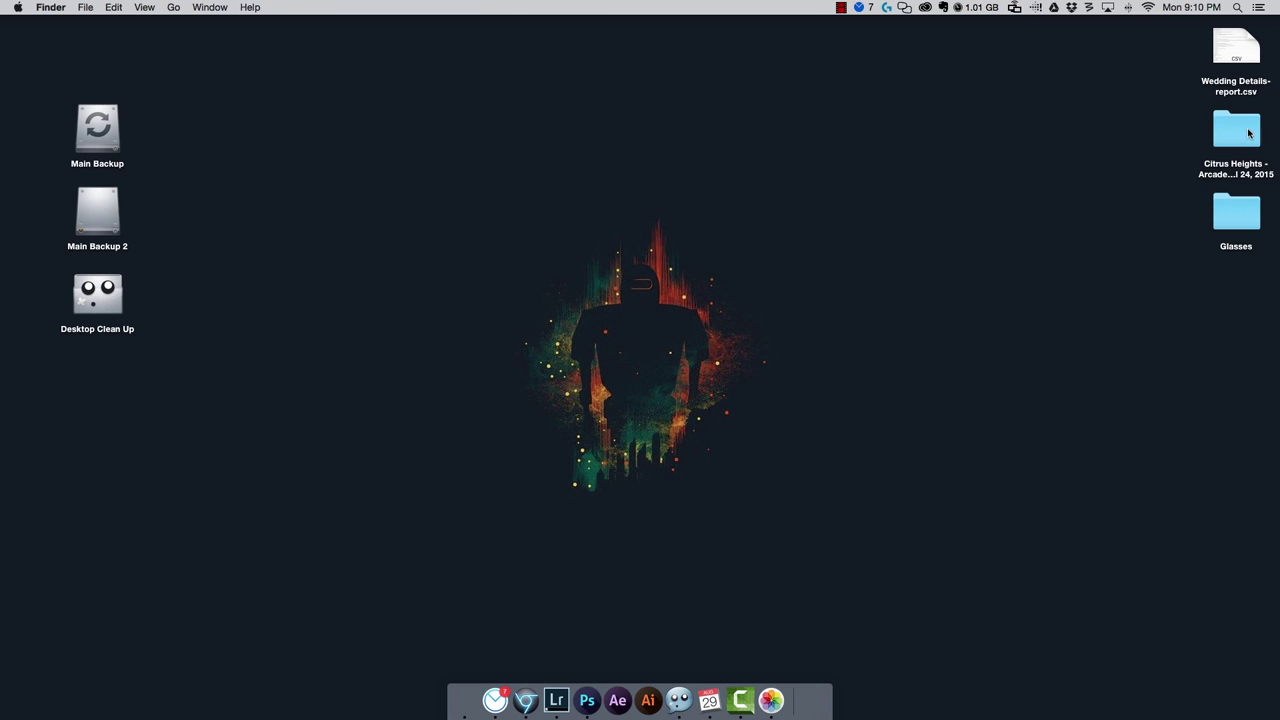
pyautogui.moveTo(1248, 133); pyautogui.dragTo(906, 141)
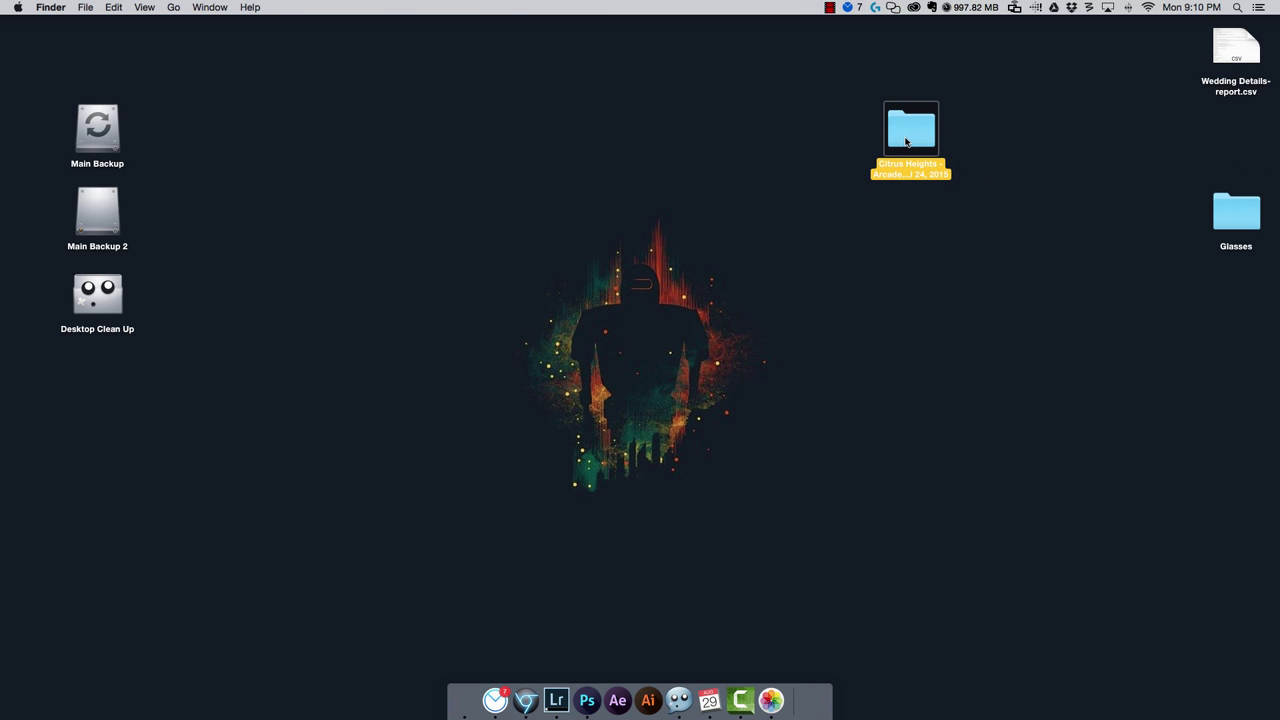
pyautogui.doubleClick(906, 141)
# - Select all four exported TIFF files in the folder, then return to Photos
pyautogui.click(752, 189)
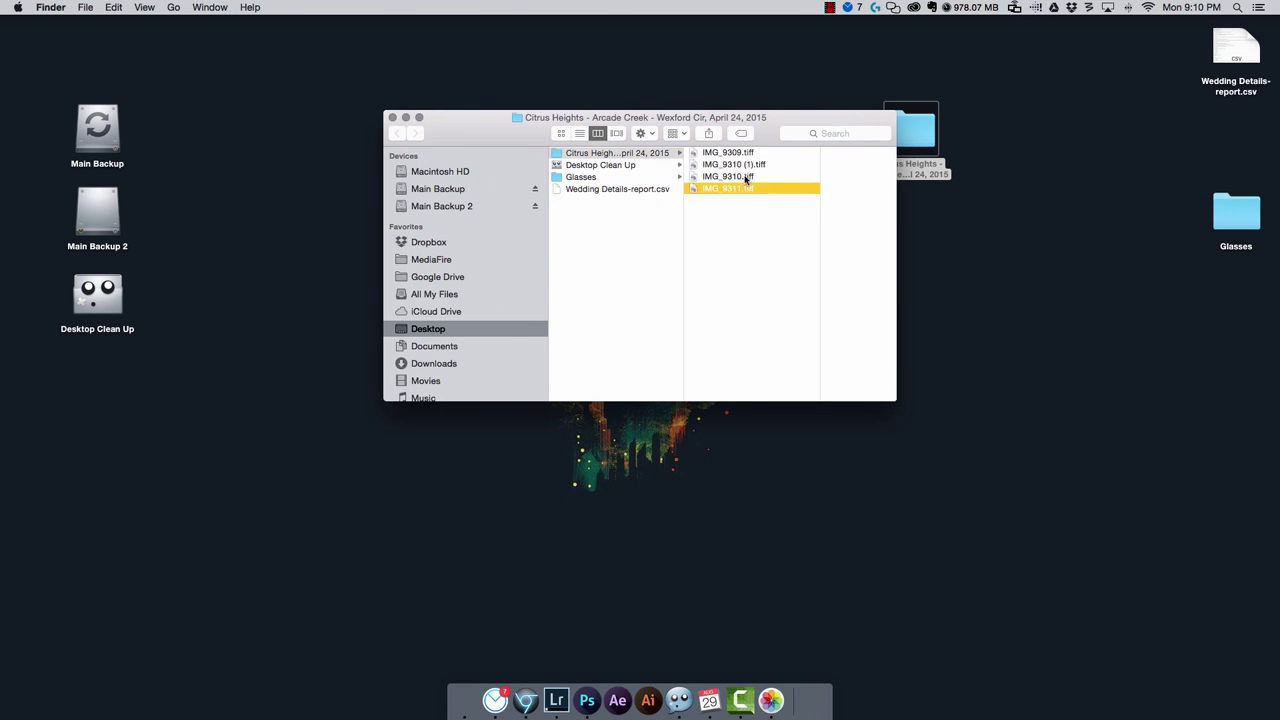
pyautogui.press('super+a')
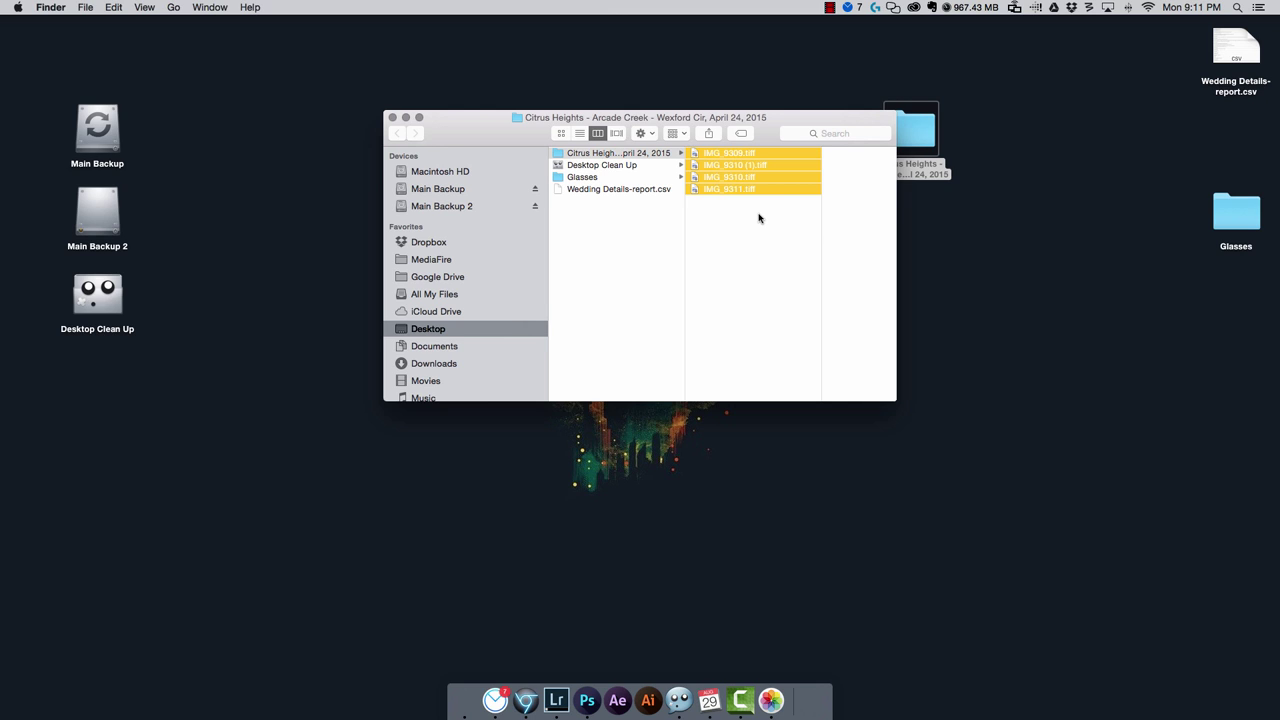
pyautogui.press('super+Tab')
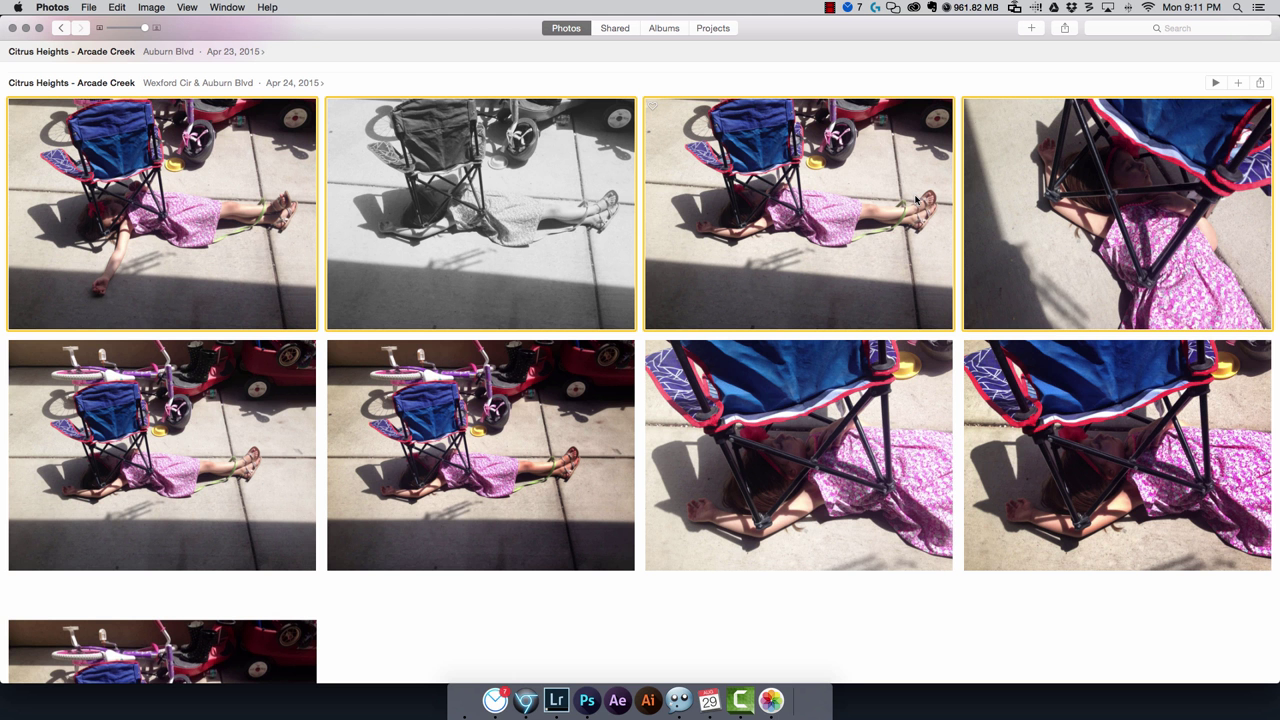
# - Export the unmodified originals with IPTC as XMP sidecars to the Desktop, then hide Photos
pyautogui.click(89, 8)
pyautogui.moveTo(103, 184)
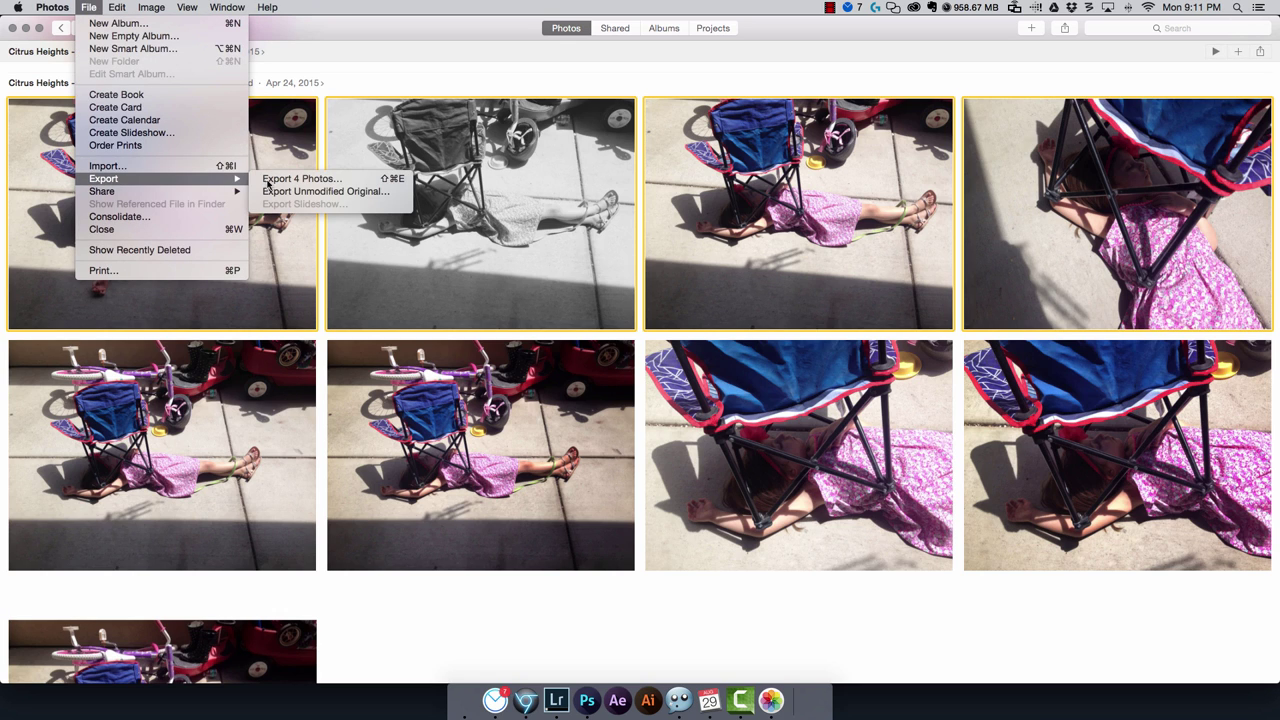
pyautogui.click(330, 198)
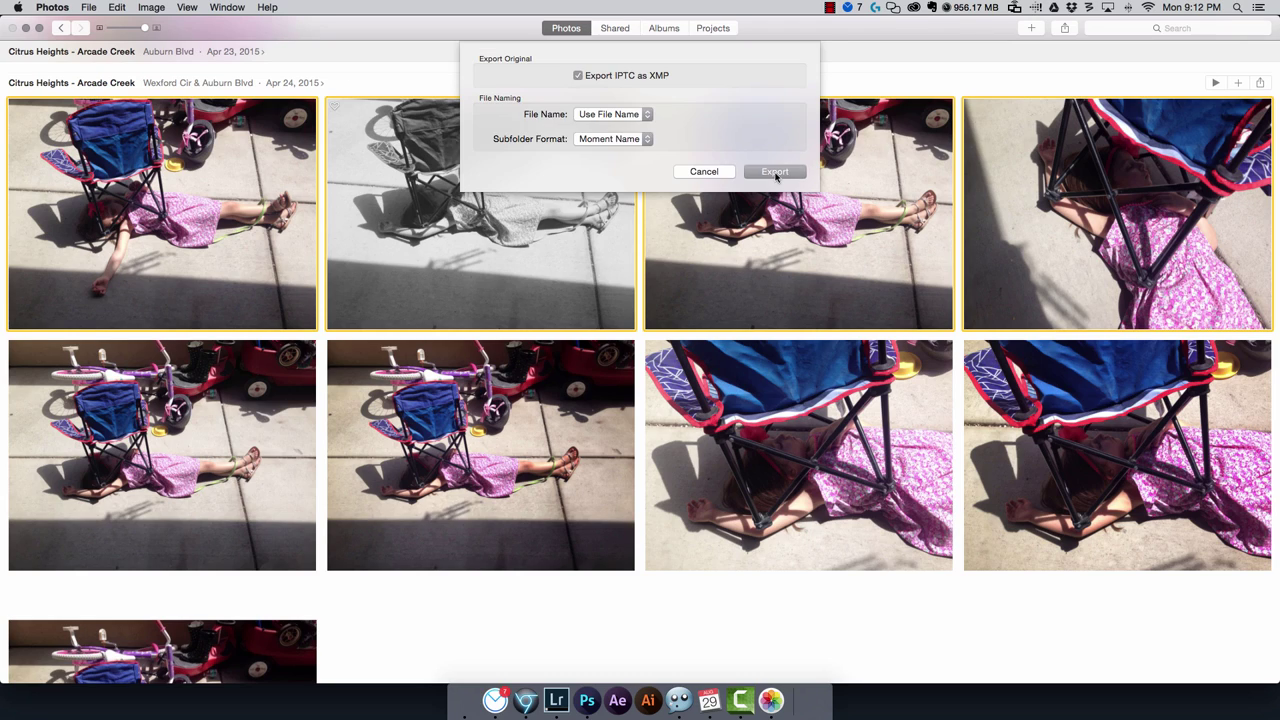
pyautogui.click(844, 260)
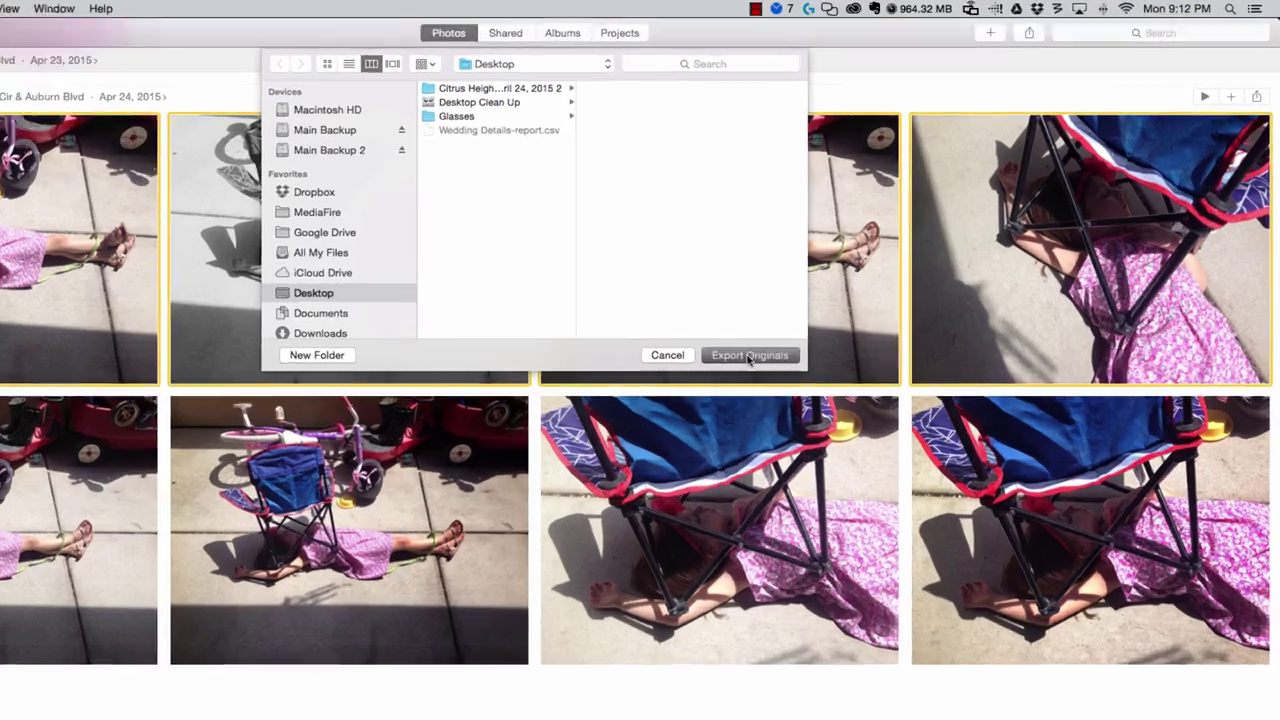
pyautogui.click(824, 305)
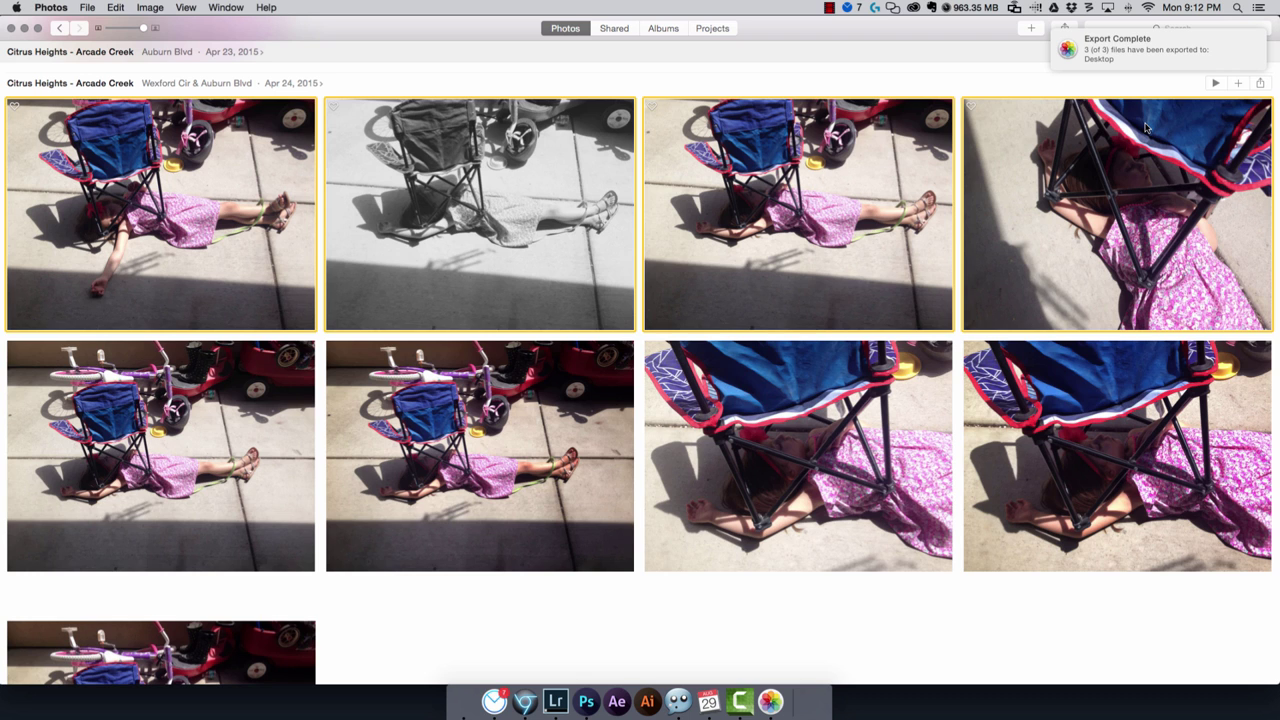
pyautogui.press('super+h')
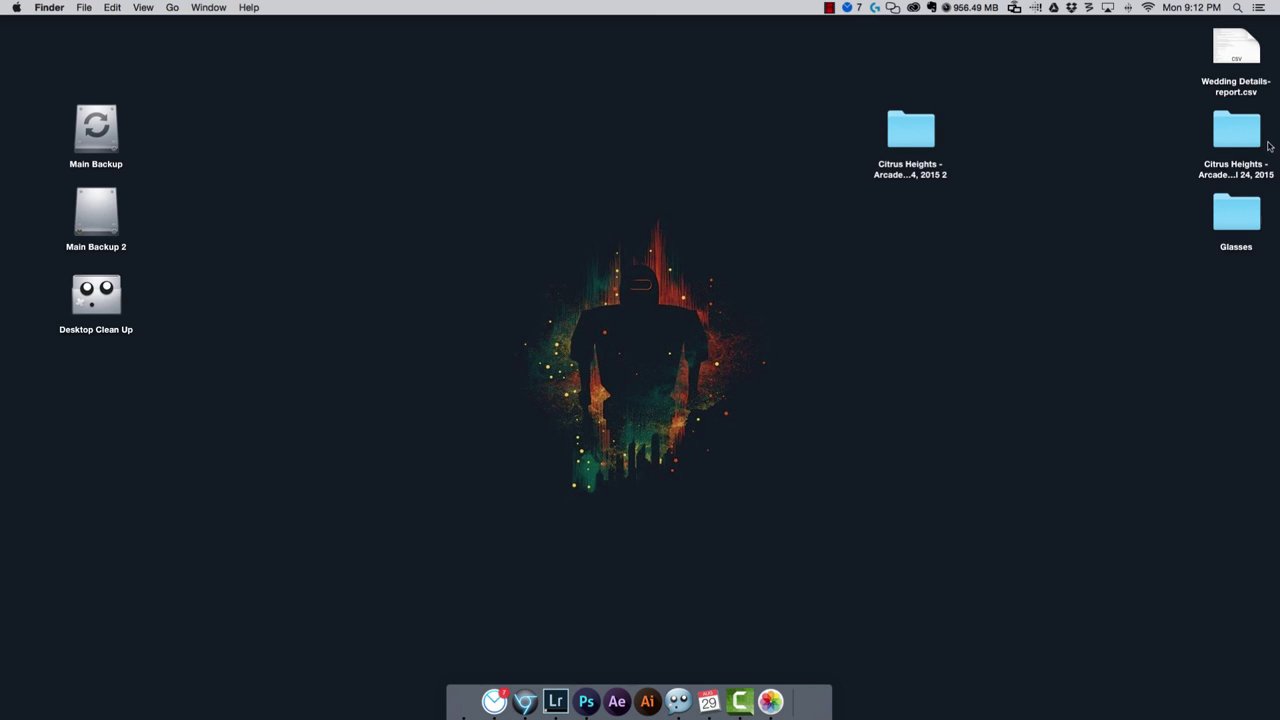
# - Open the new Citrus Heights folder and preview IMG_9309–IMG_9311 JPGs and their XMP sidecars
pyautogui.moveTo(1236, 128); pyautogui.dragTo(911, 224)
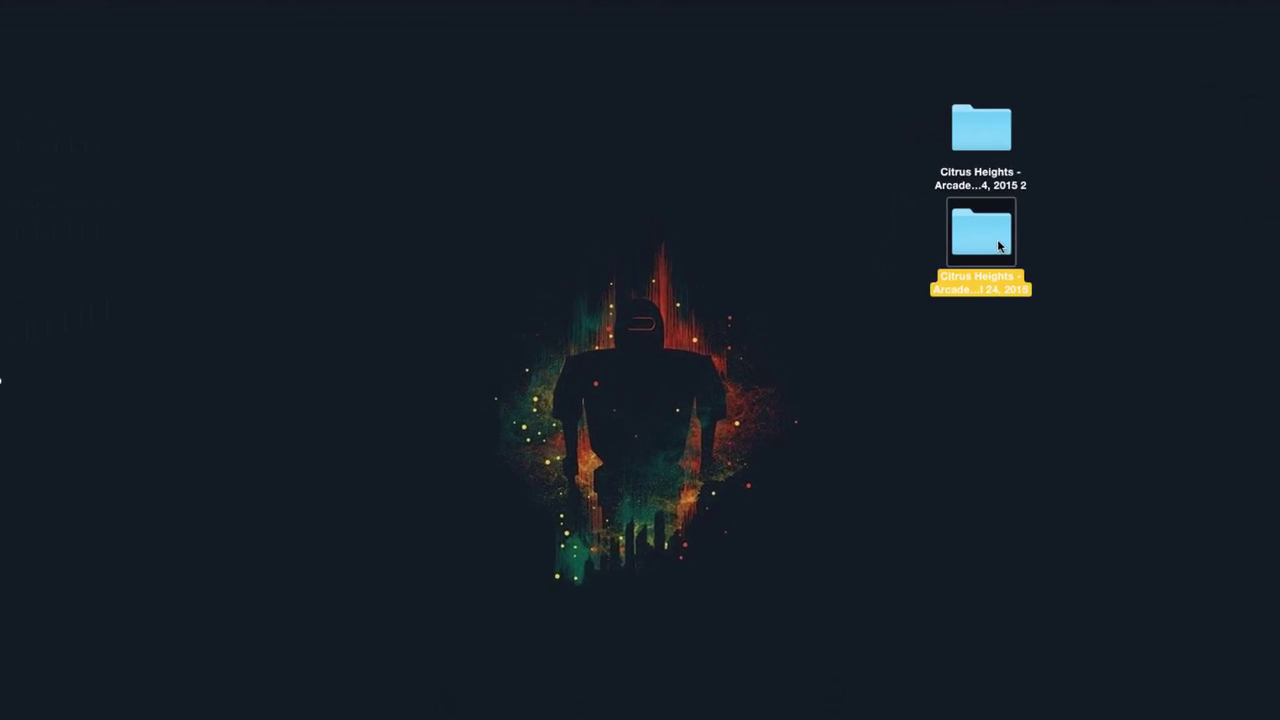
pyautogui.doubleClick(905, 220)
pyautogui.click(807, 213)
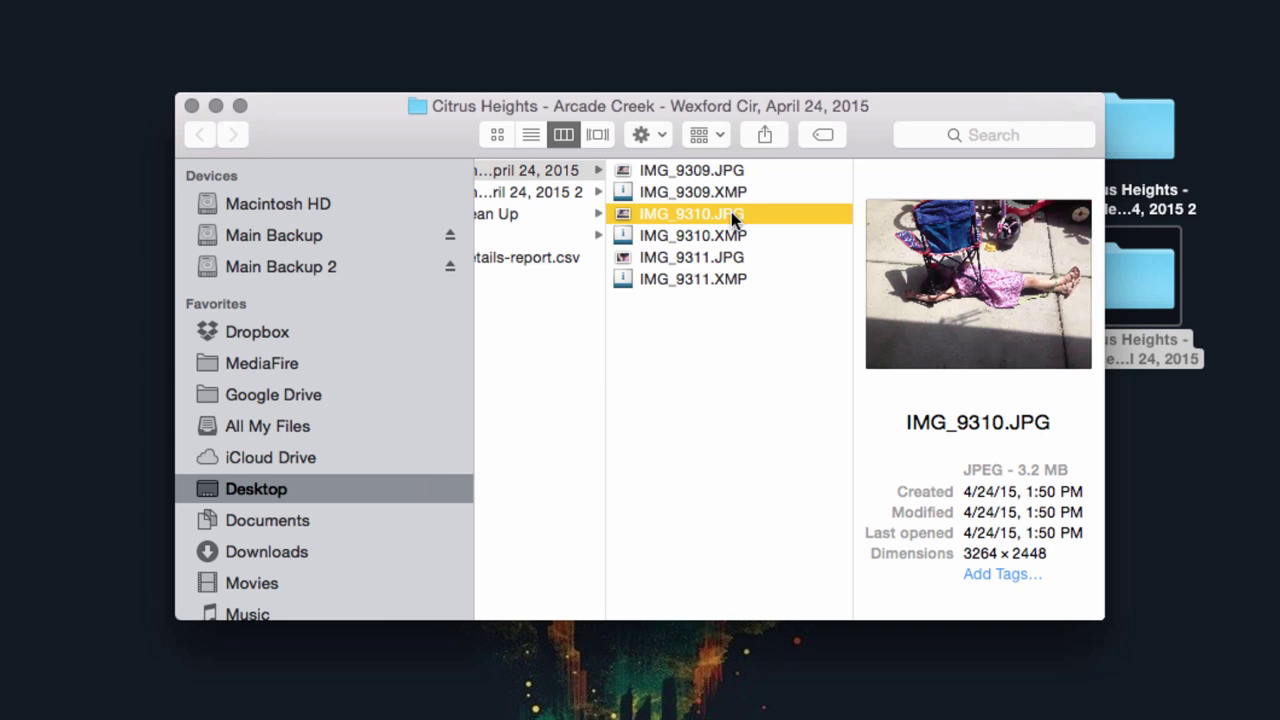
pyautogui.click(727, 256)
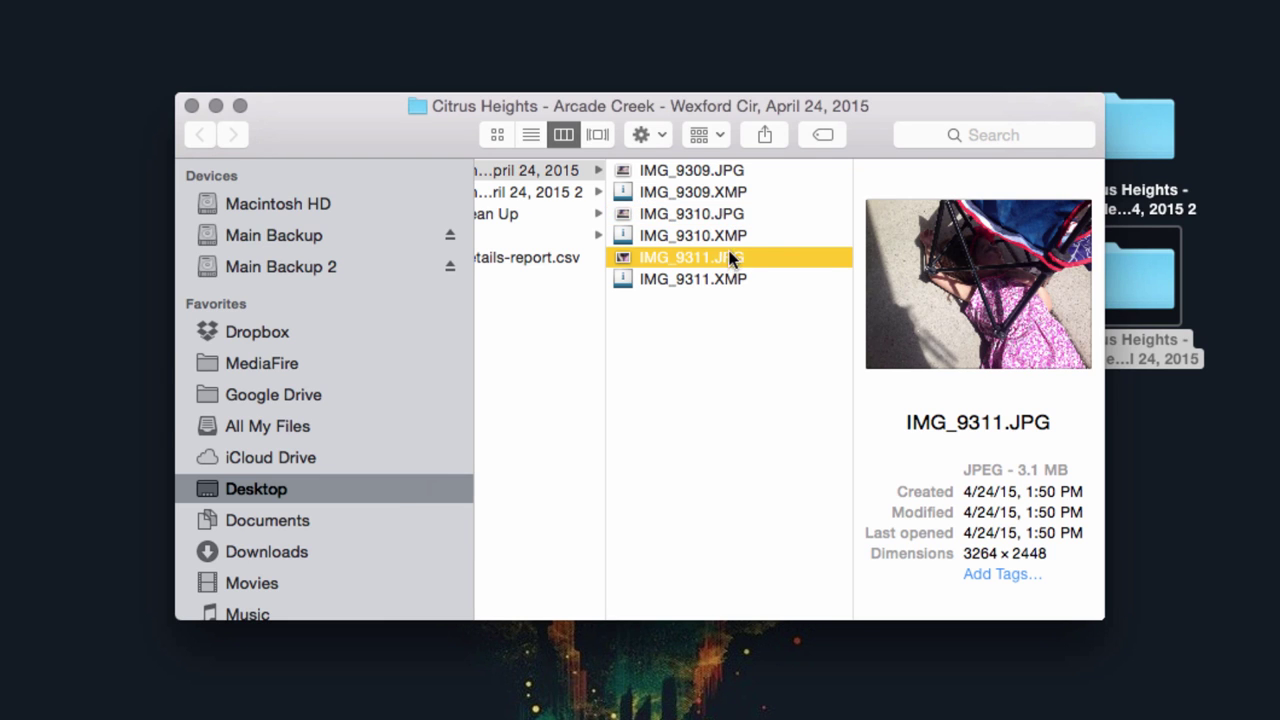
pyautogui.click(725, 214)
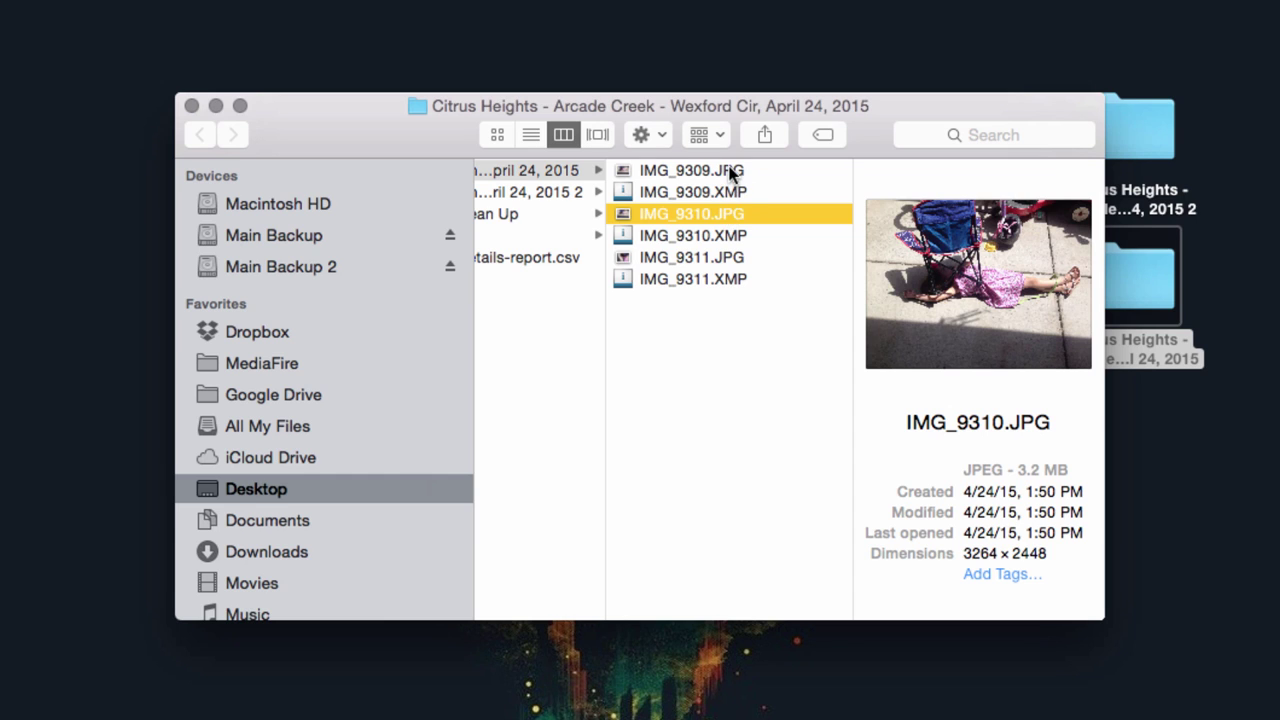
pyautogui.click(730, 172)
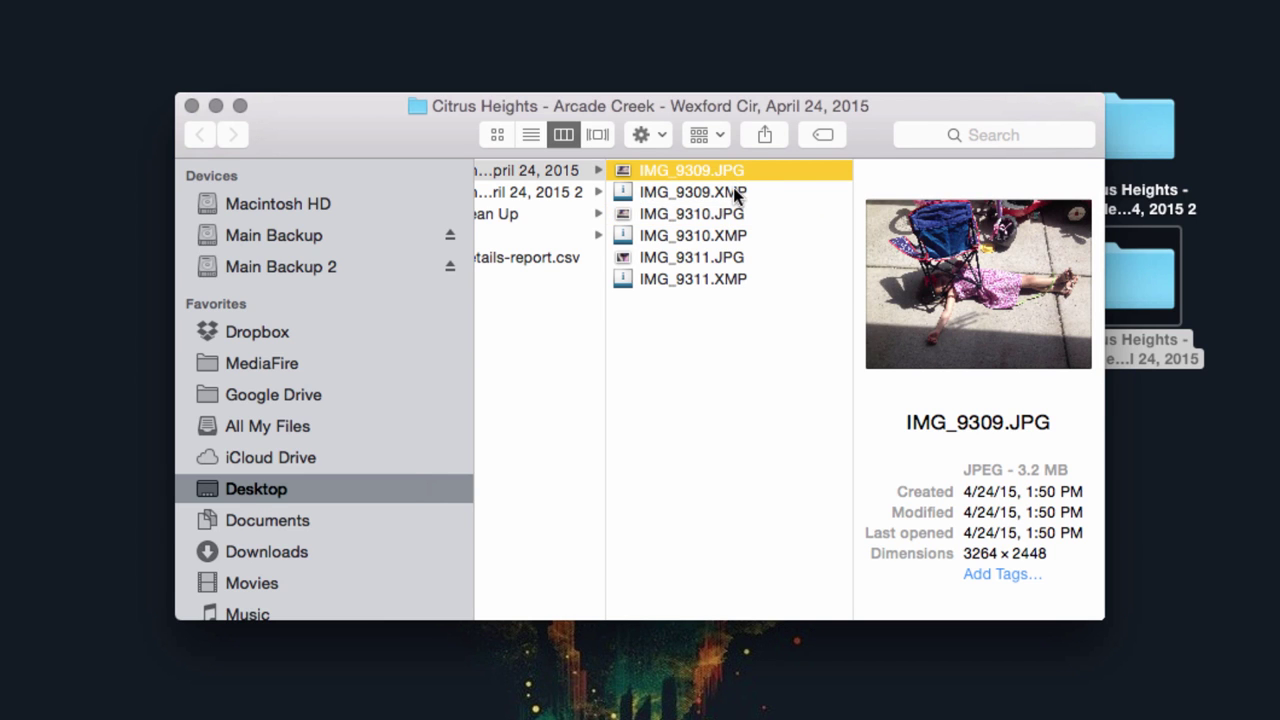
pyautogui.click(735, 192)
pyautogui.click(735, 236)
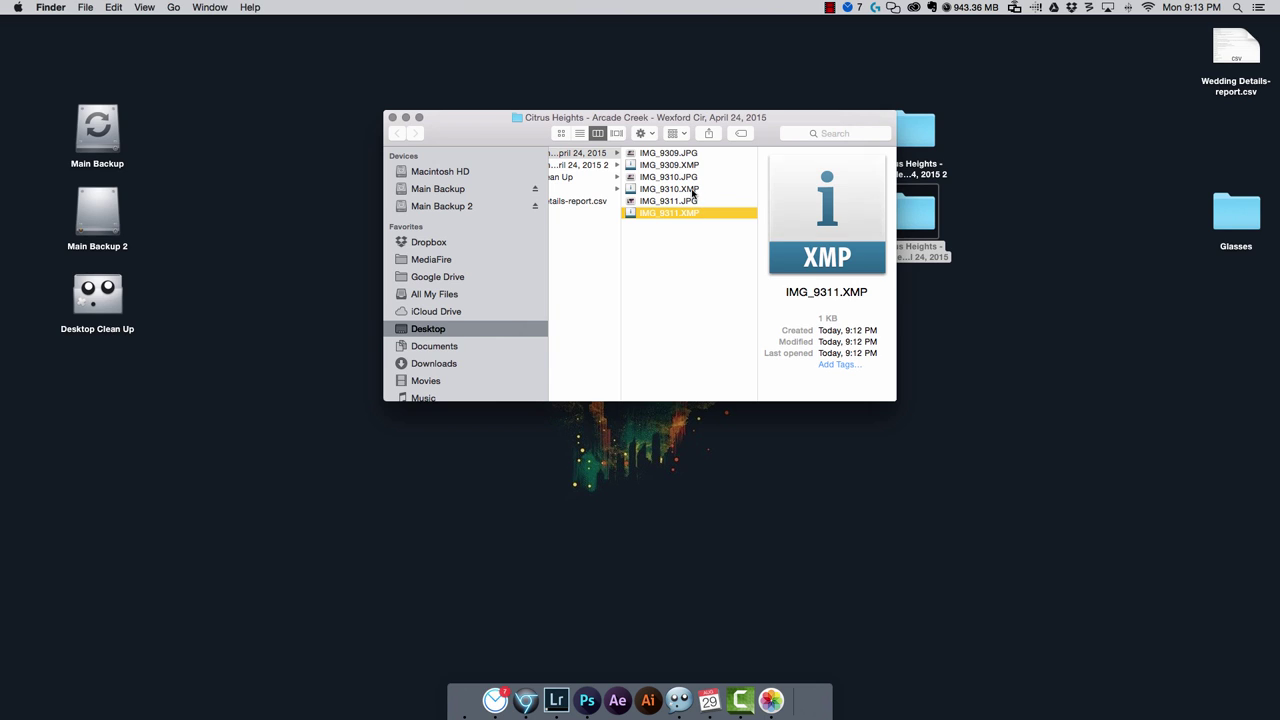
pyautogui.click(692, 190)
pyautogui.click(689, 166)
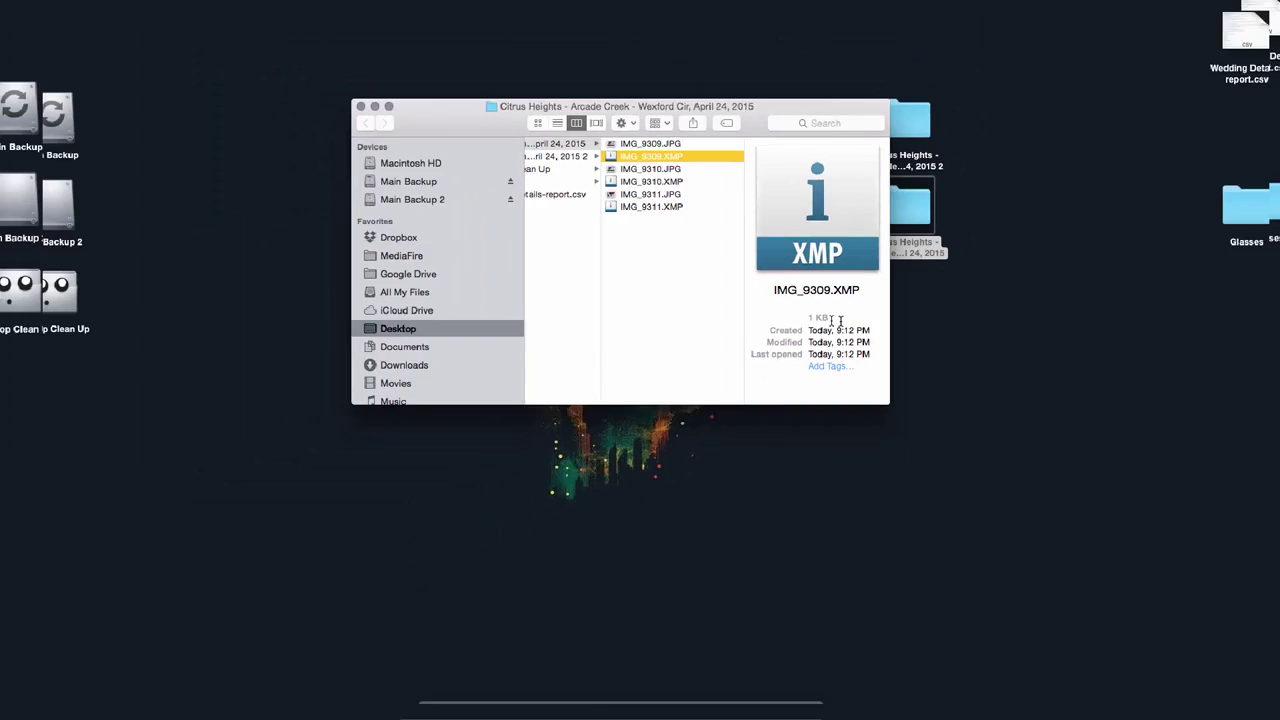
pyautogui.click(687, 190)
pyautogui.click(681, 212)
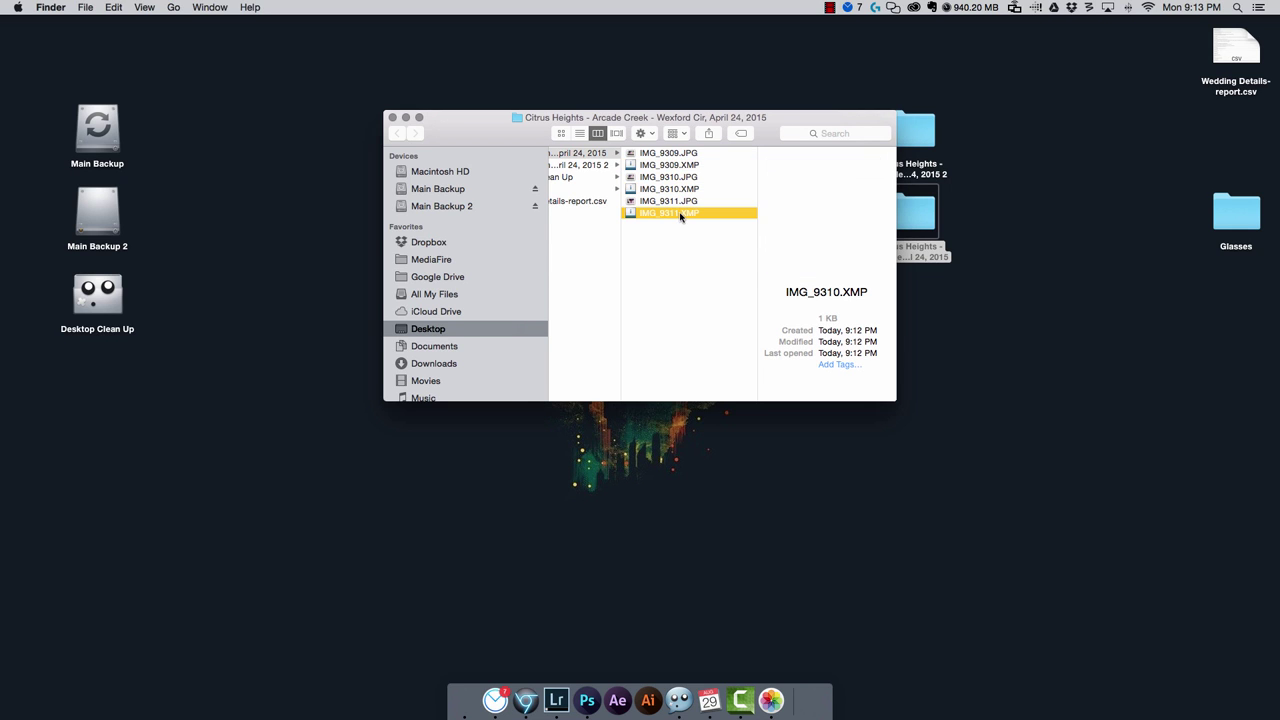